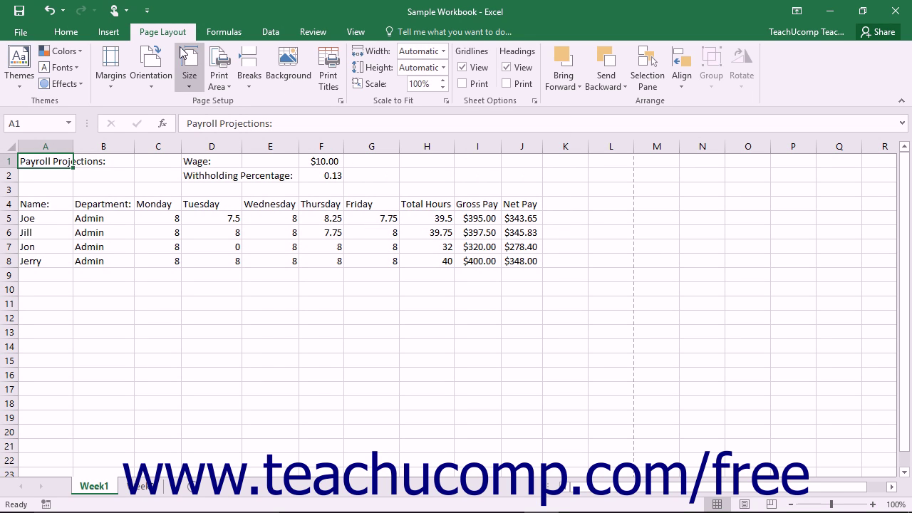
Show the Page Setup Header/Footer tab, leaving the header set to (none)
left_click(341, 101)
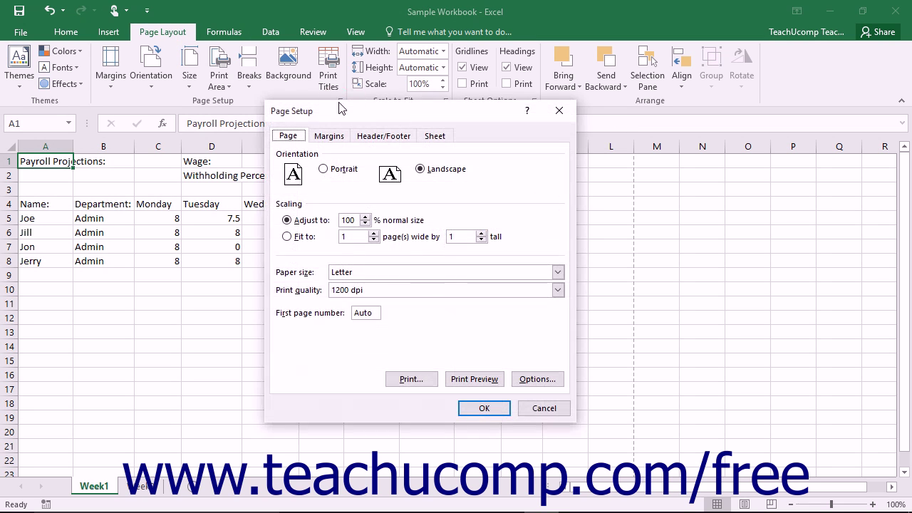
left_click(393, 135)
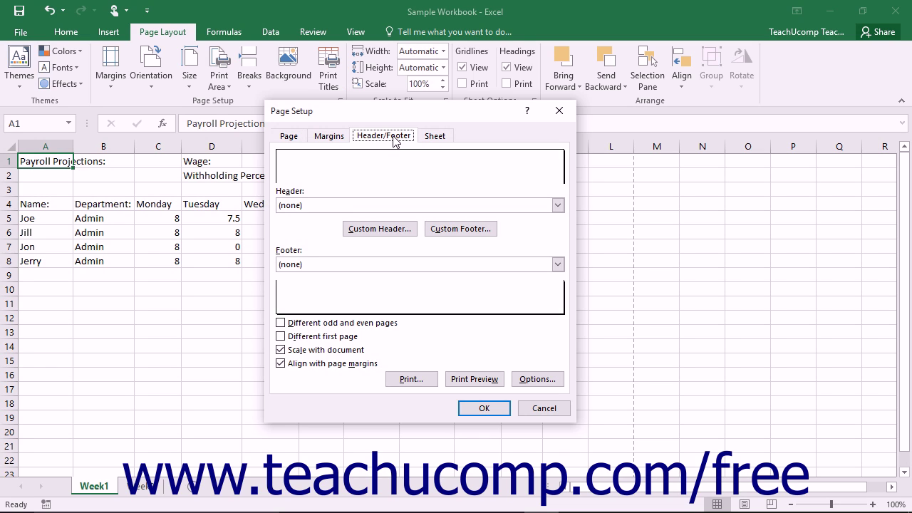
left_click(400, 285)
left_click(558, 206)
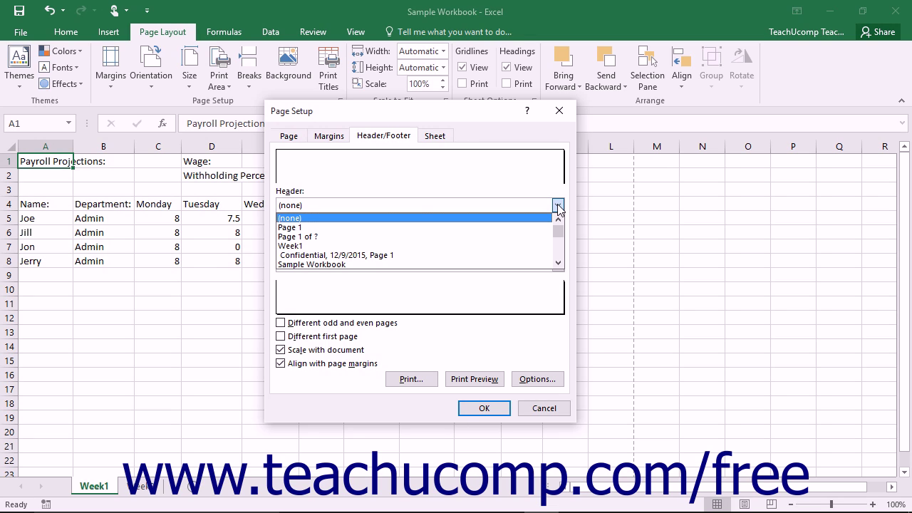
left_click(558, 206)
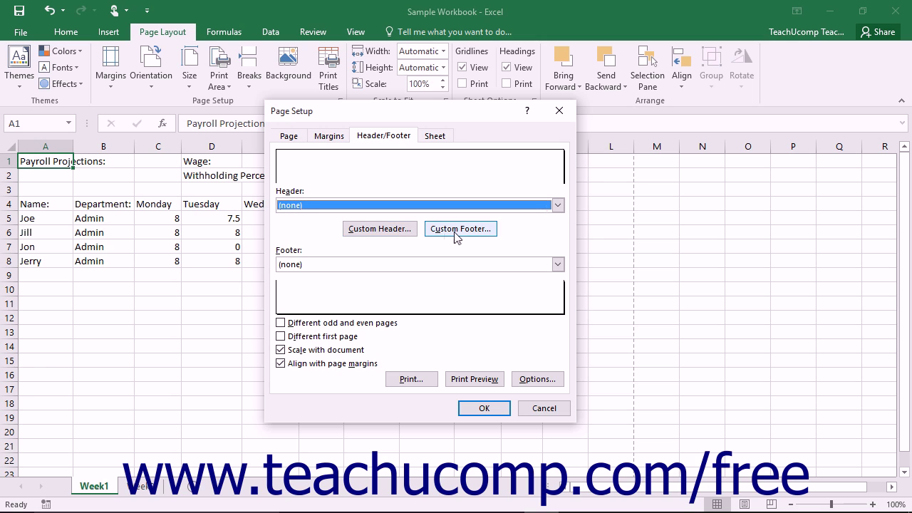
Enter 'Payroll Projections Workbook' in the center section of a new custom header
left_click(393, 231)
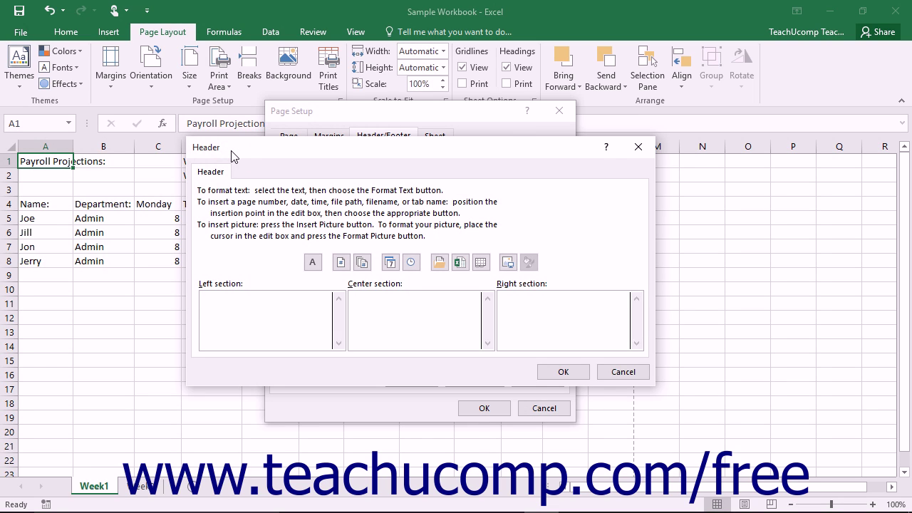
left_click(268, 302)
left_click(407, 309)
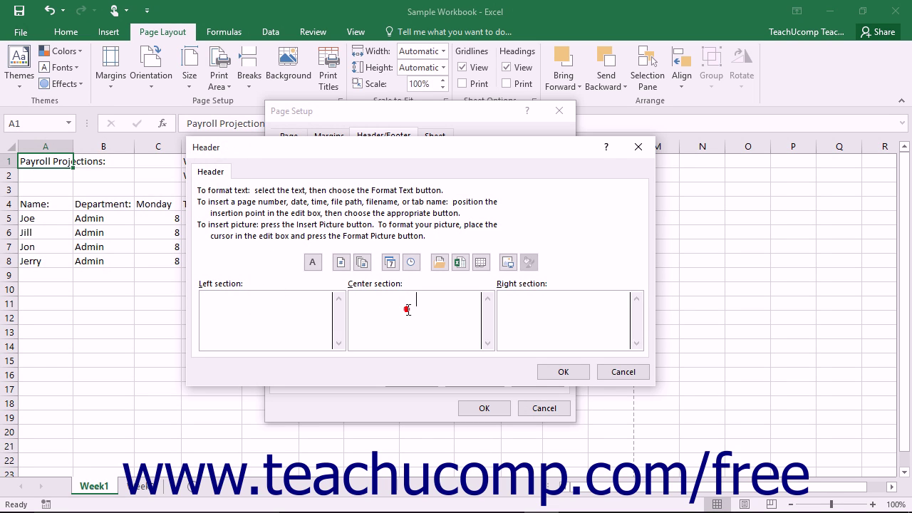
left_click(542, 316)
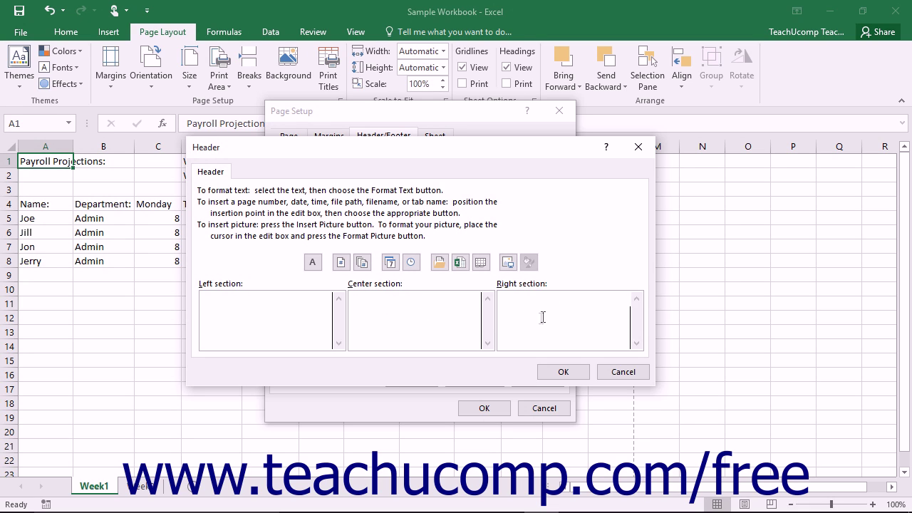
left_click(395, 319)
type("Payroll Projections Workbook")
left_click(542, 317)
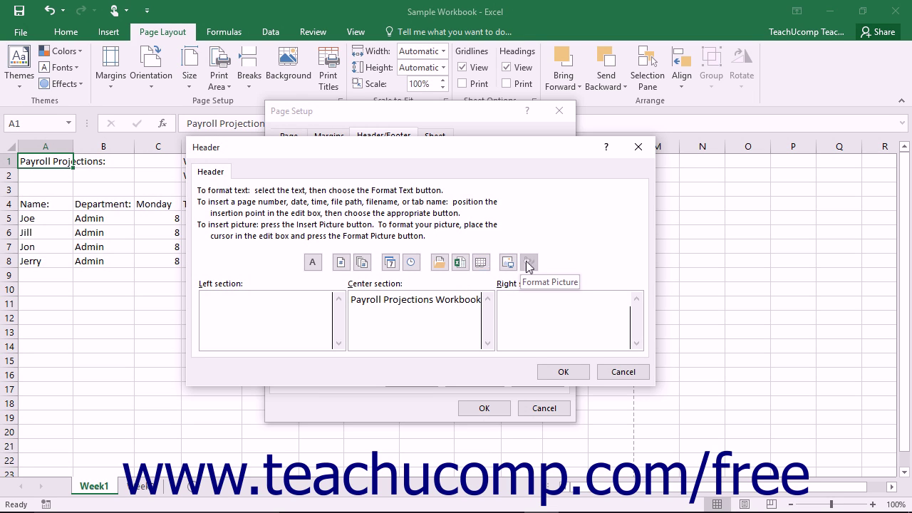
Put the &[Tab] sheet-name code in the right section and make the center title 12 point
left_click(480, 263)
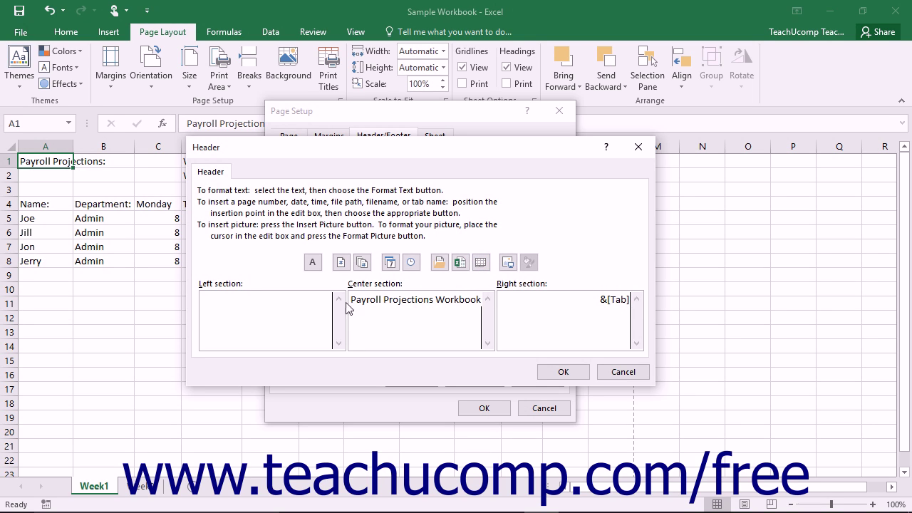
left_click_drag(350, 300, 496, 304)
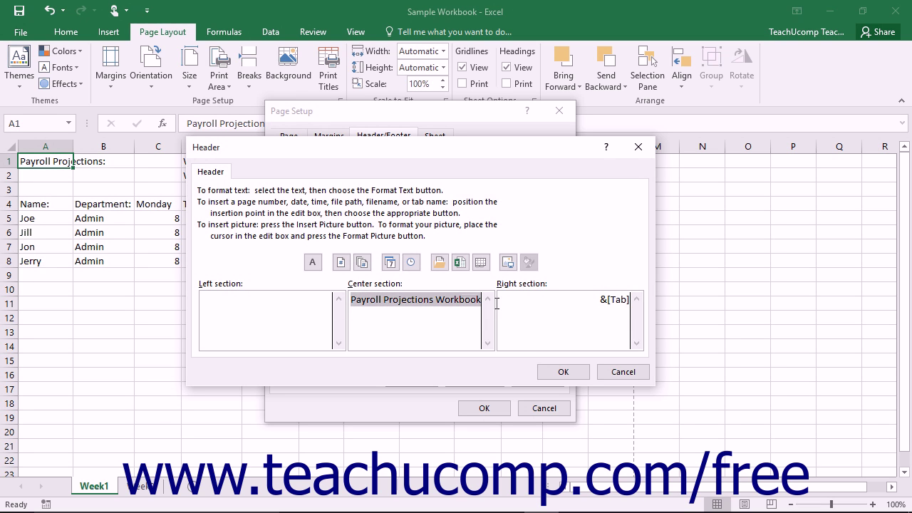
left_click(311, 263)
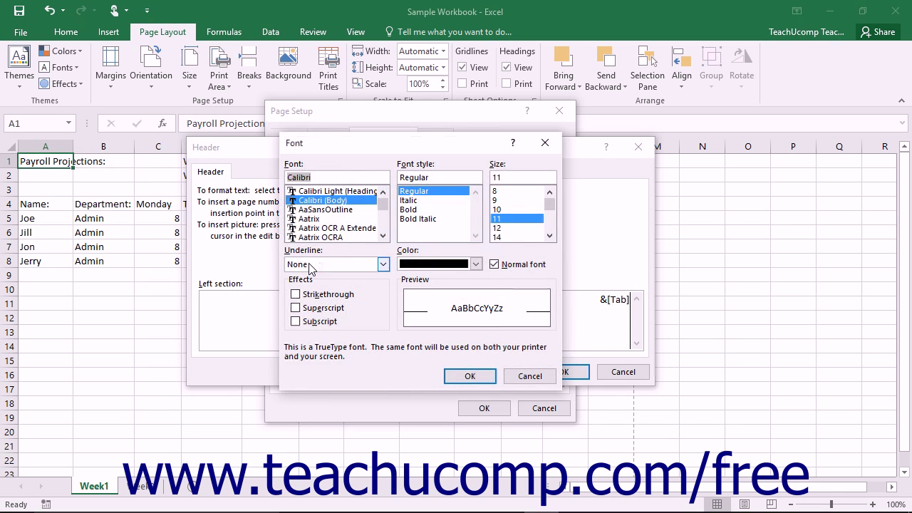
left_click(501, 228)
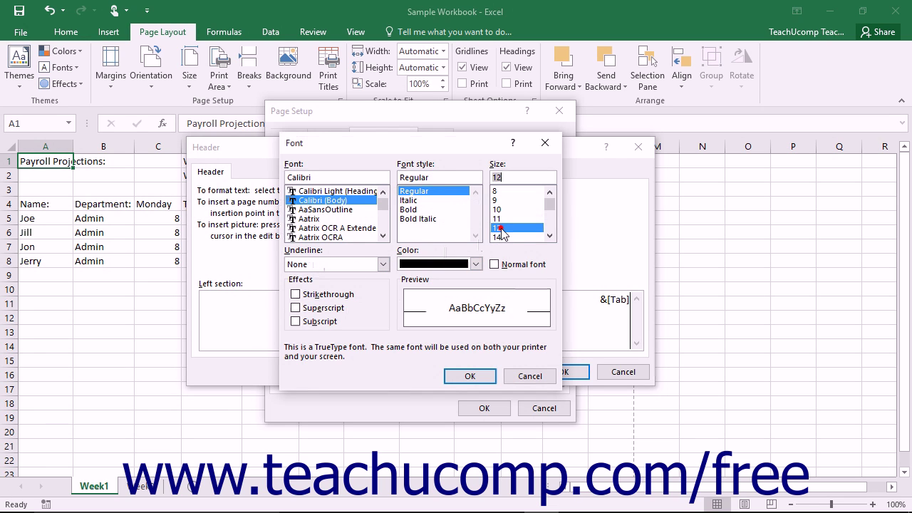
left_click(470, 376)
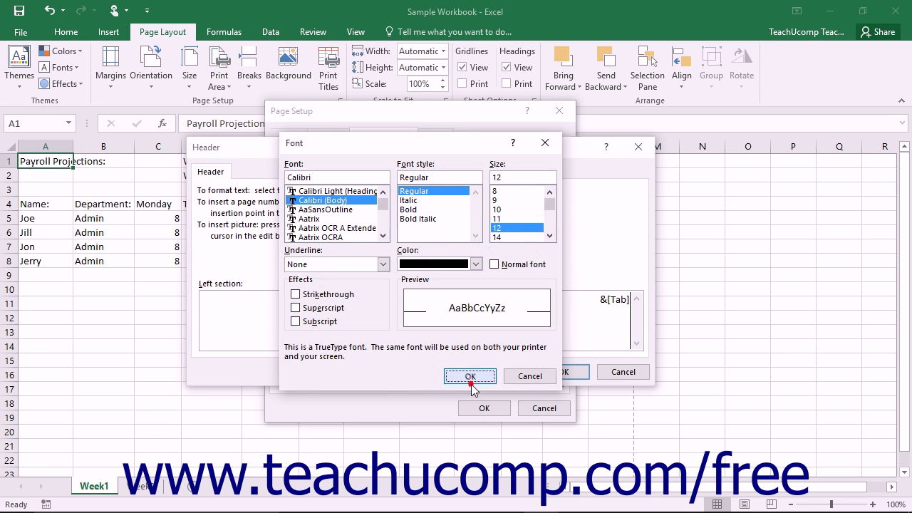
left_click(230, 311)
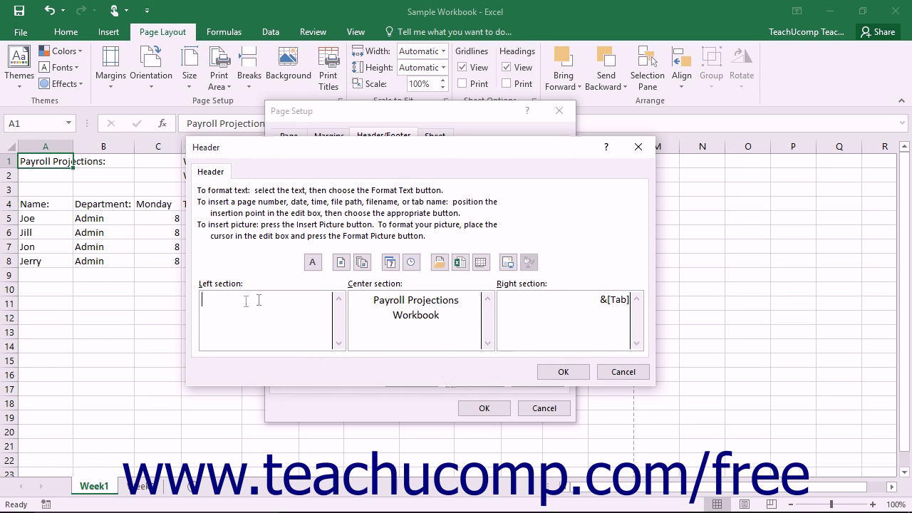
Insert the RCC Logo picture in the left section, resized to 0.25 inch high
left_click(508, 263)
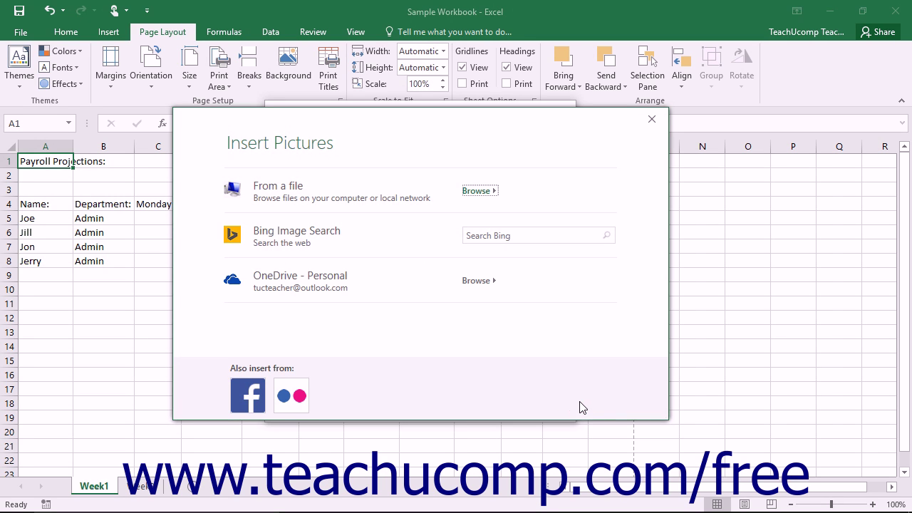
left_click(480, 191)
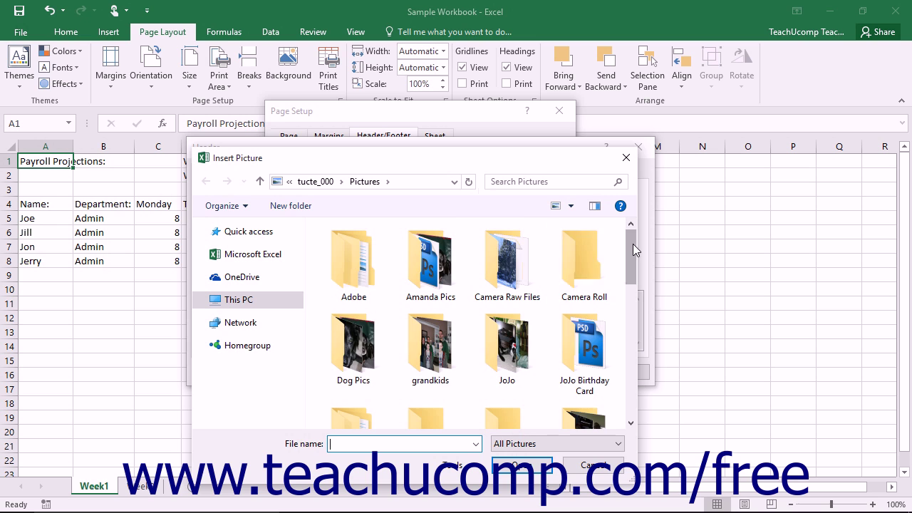
left_click_drag(633, 244, 631, 338)
left_click(591, 339)
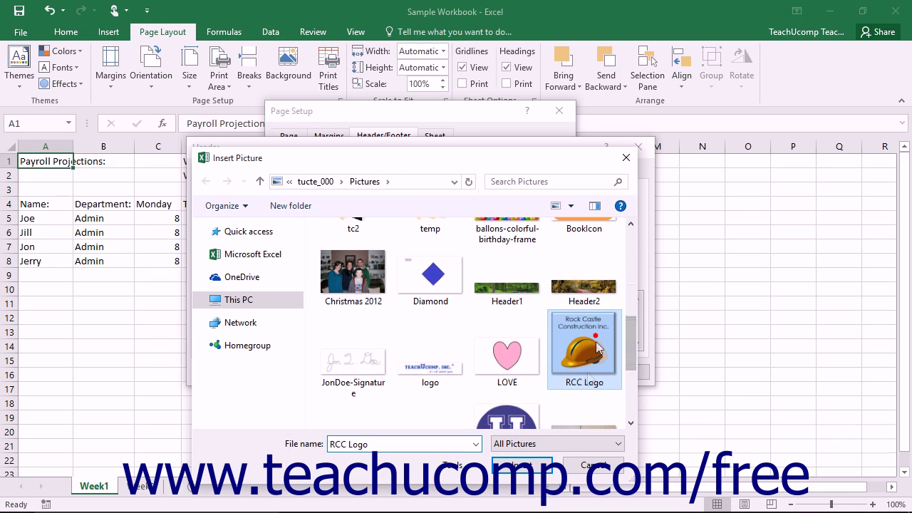
left_click(531, 466)
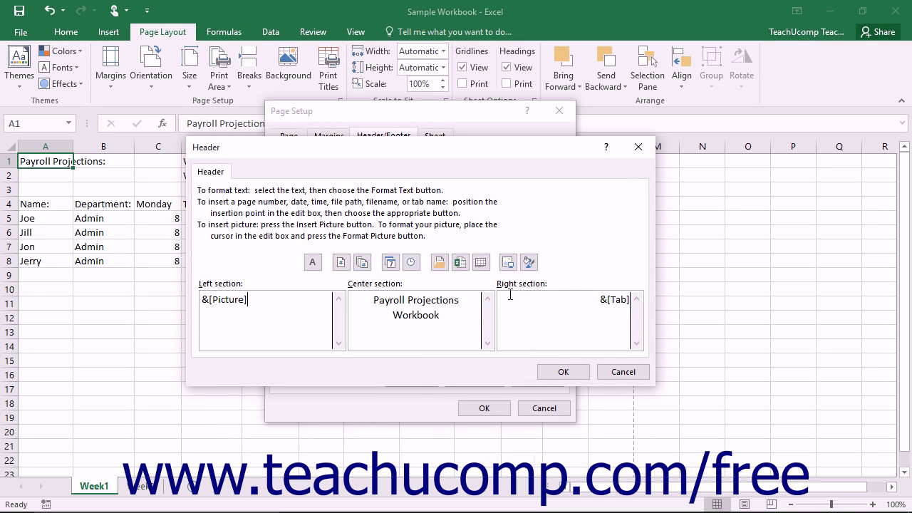
left_click(531, 262)
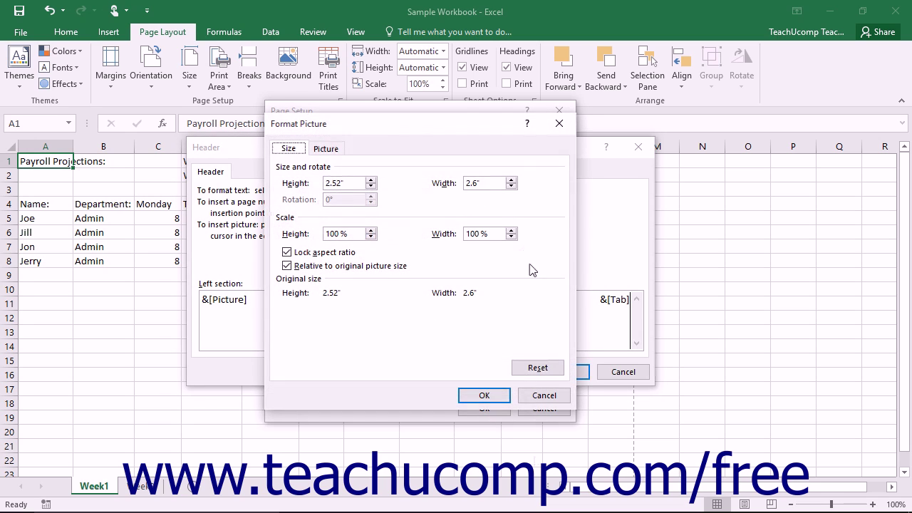
left_click_drag(345, 183, 278, 187)
type(".25")
key("Tab")
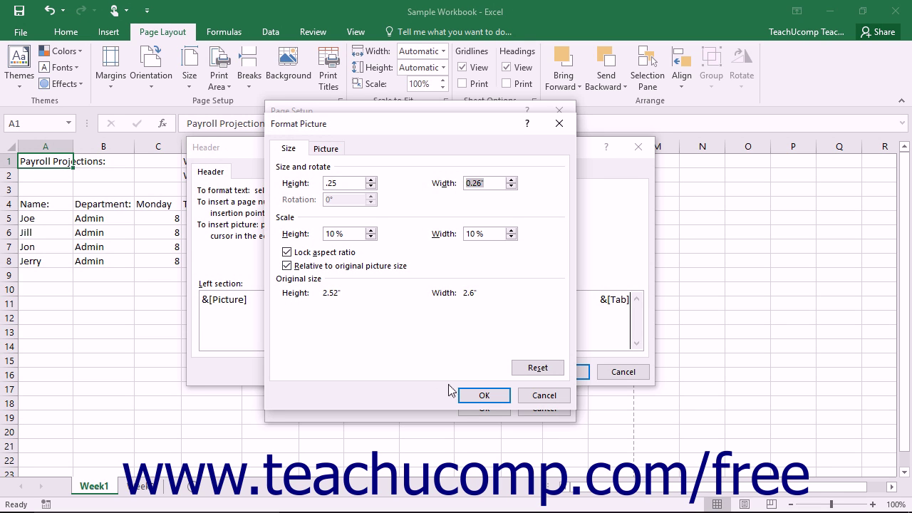
left_click(474, 396)
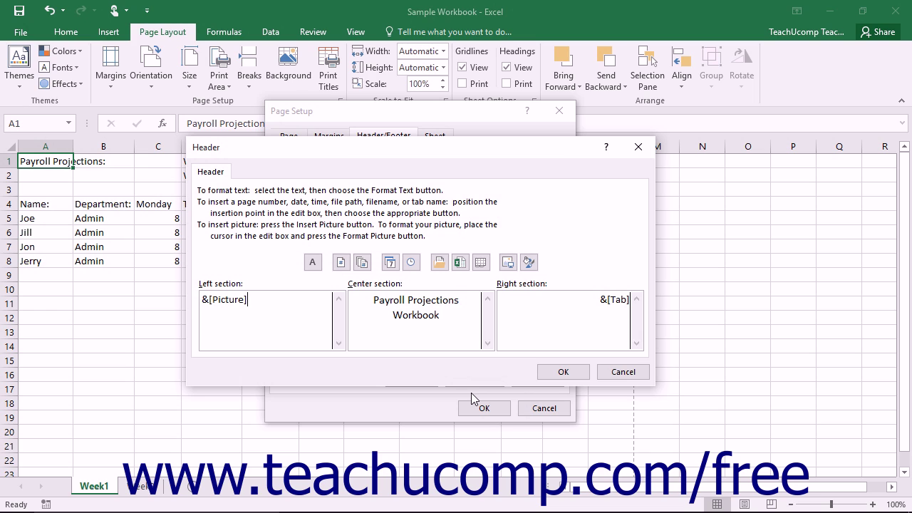
Accept the logo, title and sheet-name header, then enable Different odd and even pages
left_click(563, 372)
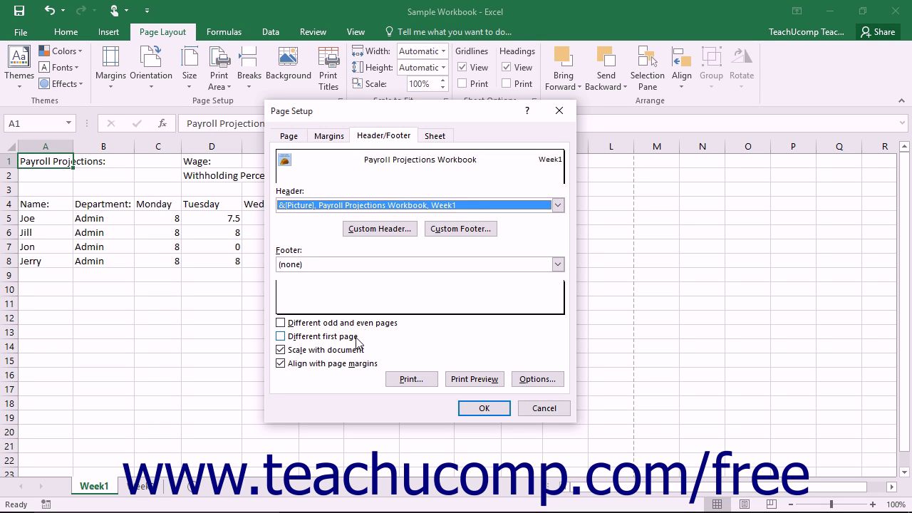
left_click(280, 323)
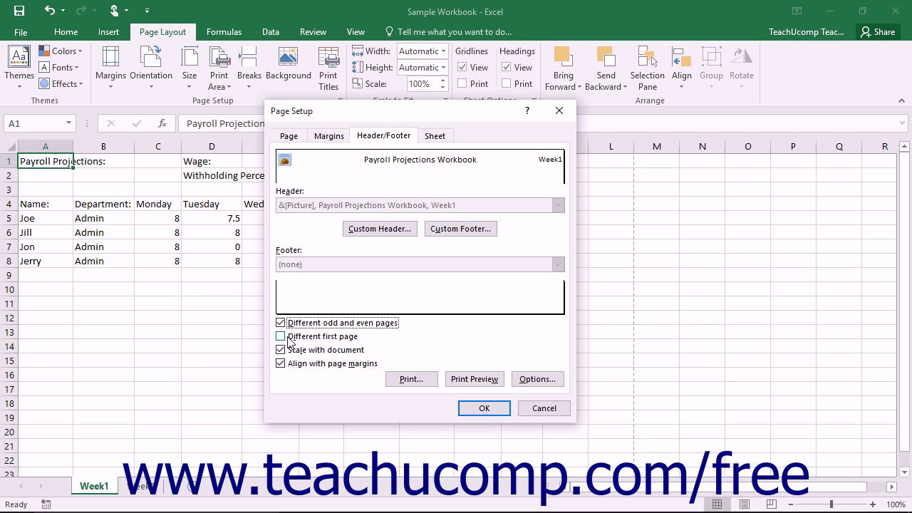
left_click(392, 235)
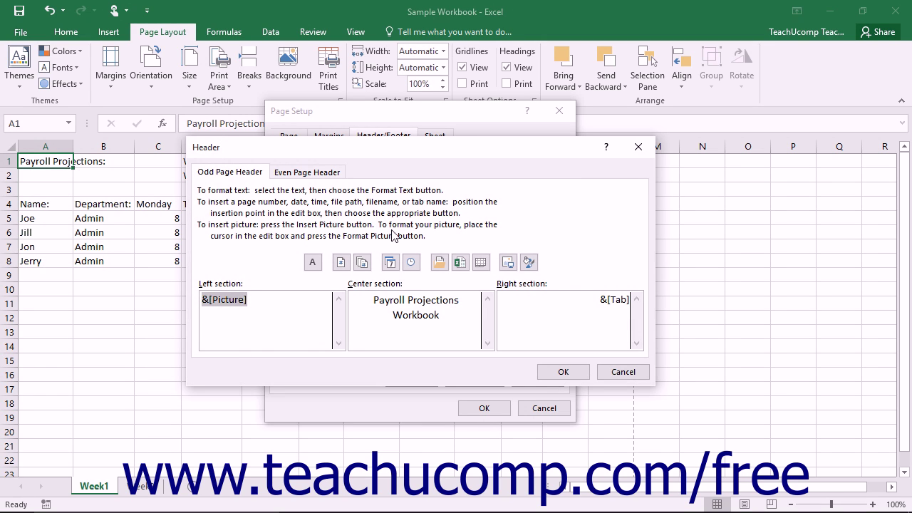
left_click(326, 178)
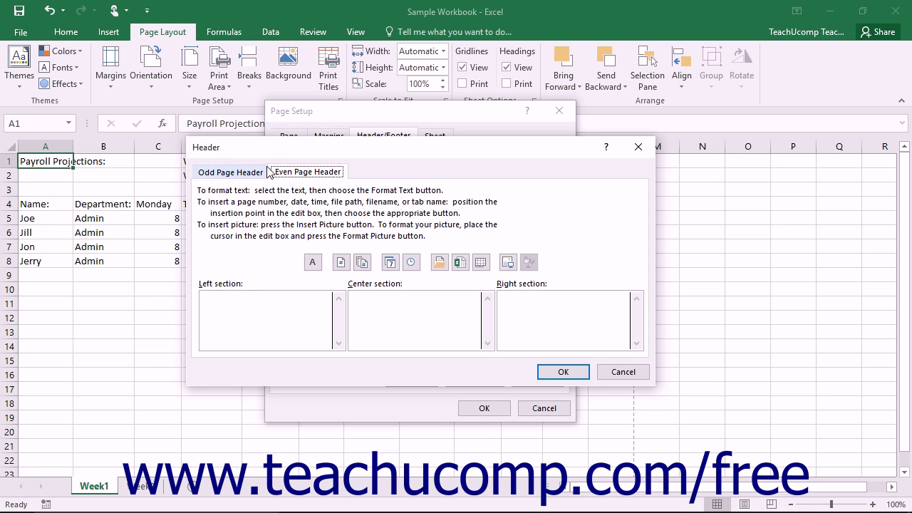
left_click(245, 173)
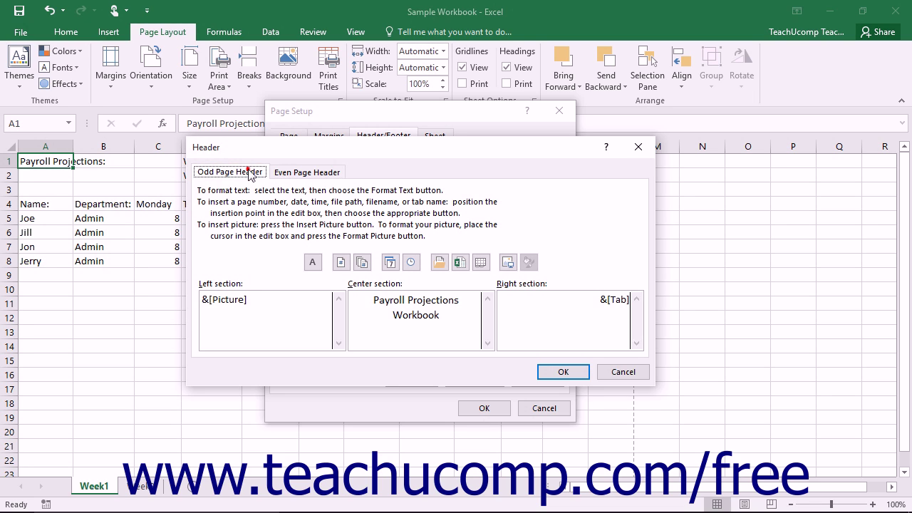
left_click(563, 372)
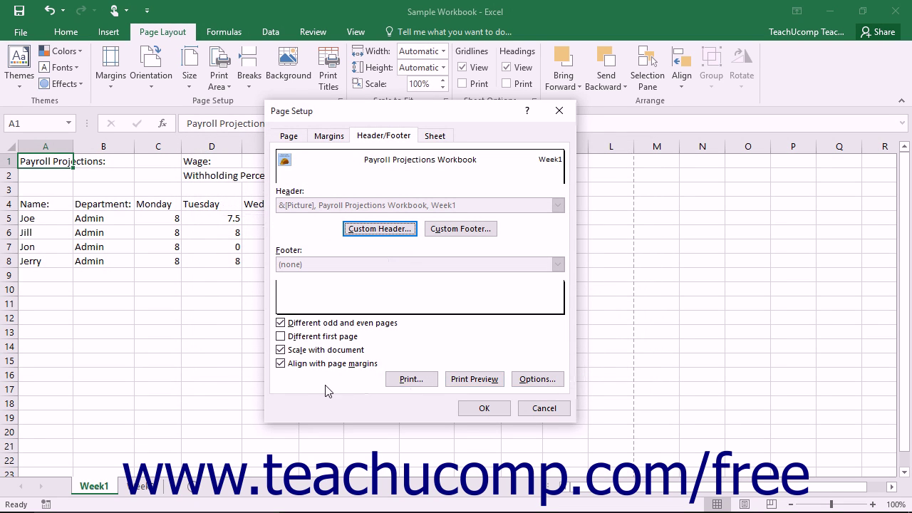
left_click(281, 322)
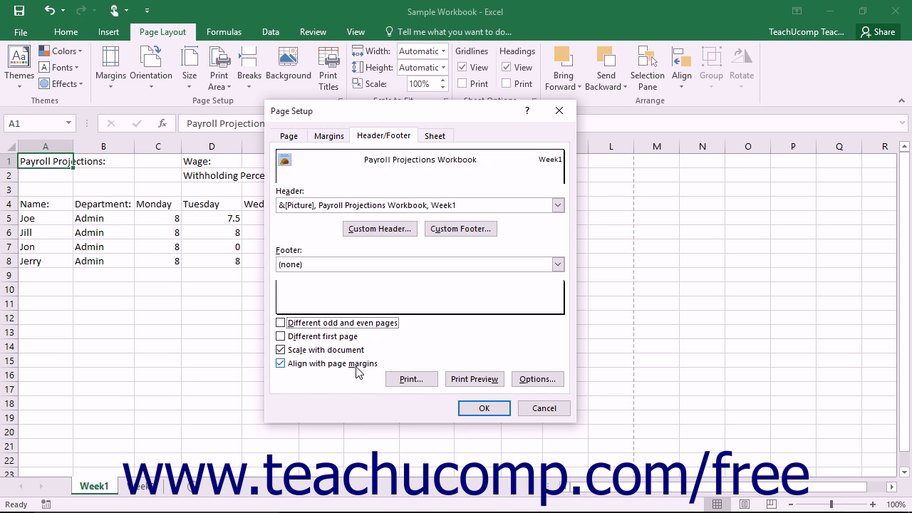
Apply the Page Setup changes with OK and return to the payroll worksheet
left_click(482, 409)
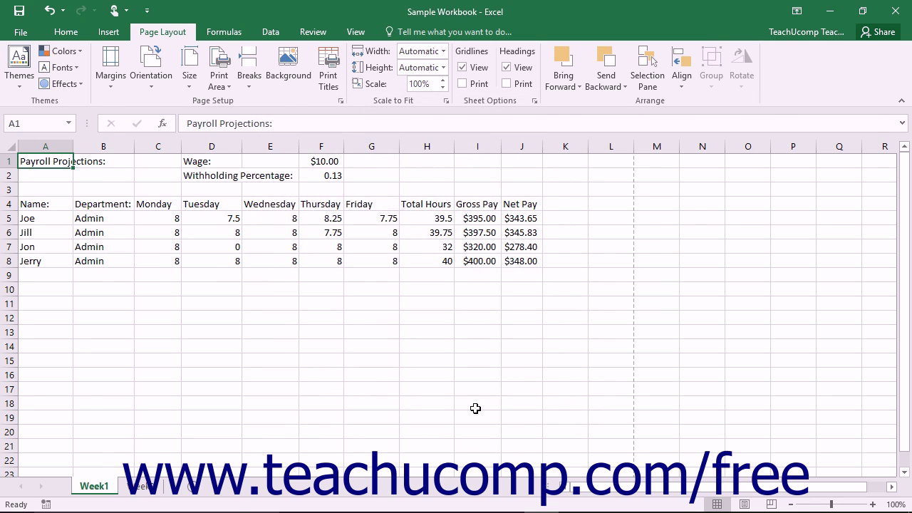